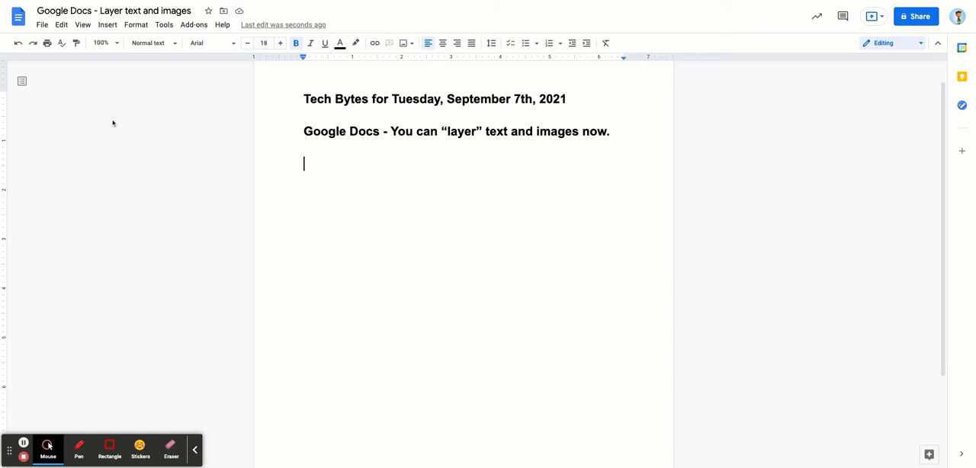
# Insert the SYLLABUS image from Google Drive below the headings and set its wrapping to behind text
pyautogui.click(108, 24)
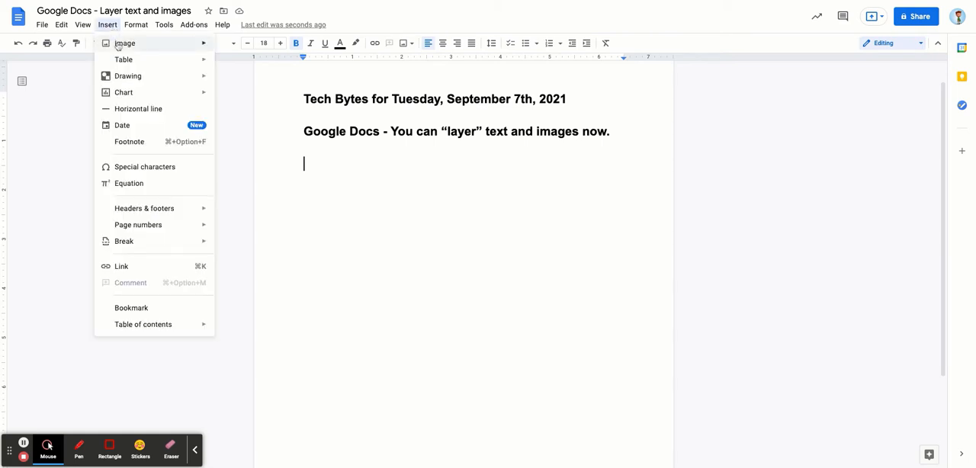
pyautogui.moveTo(118, 46)
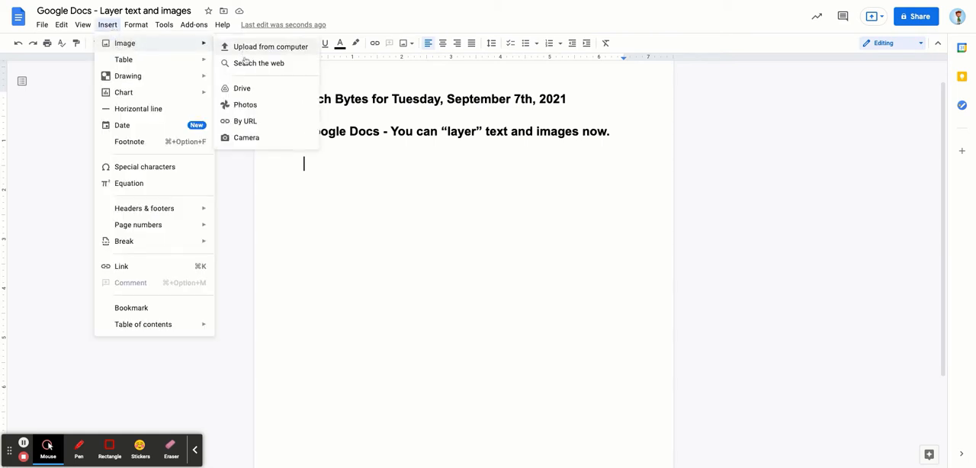
pyautogui.click(241, 89)
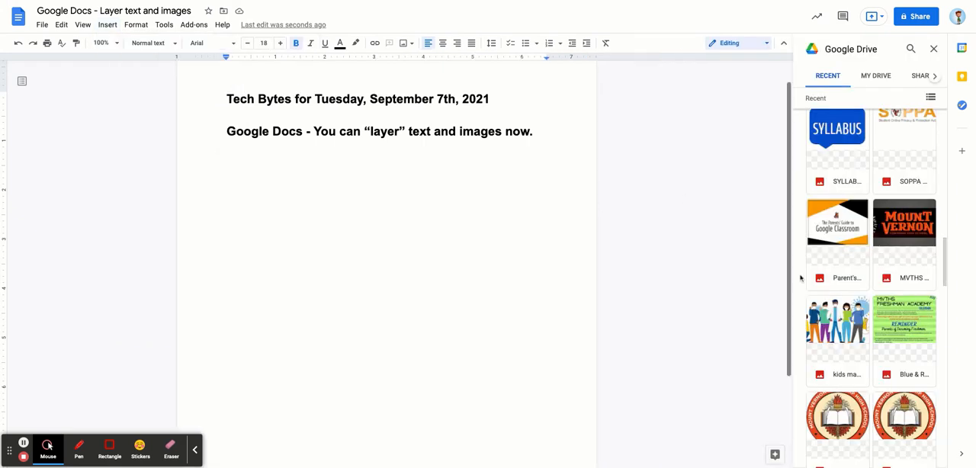
pyautogui.click(849, 141)
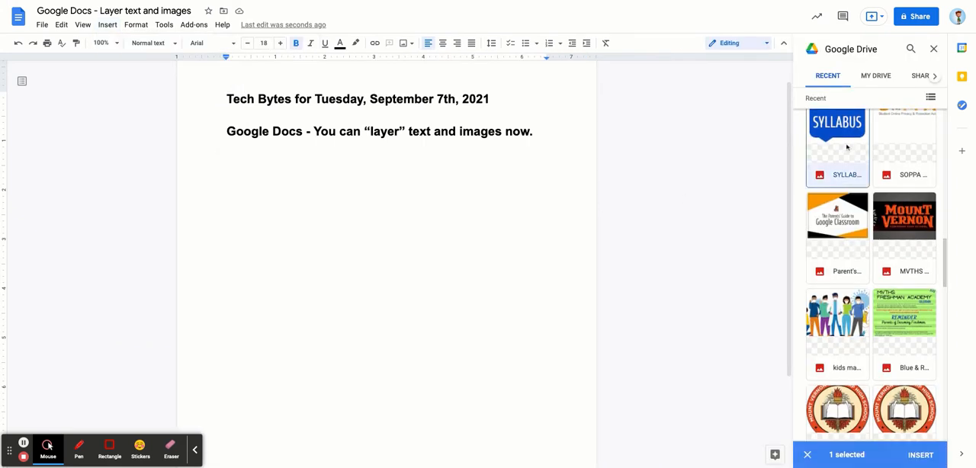
pyautogui.click(920, 454)
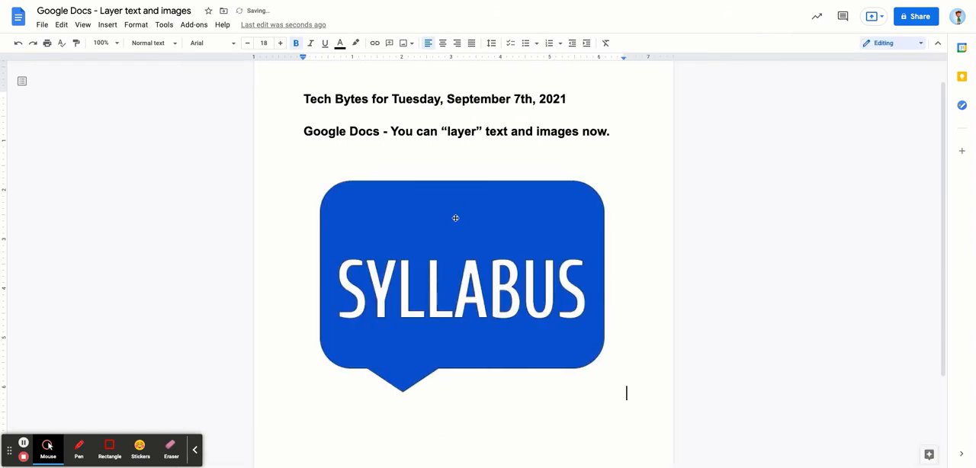
pyautogui.click(455, 217)
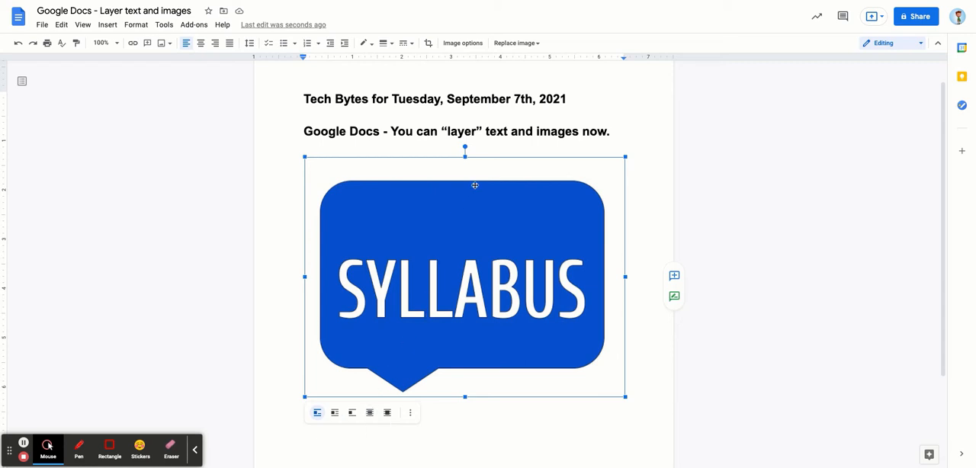
pyautogui.click(370, 414)
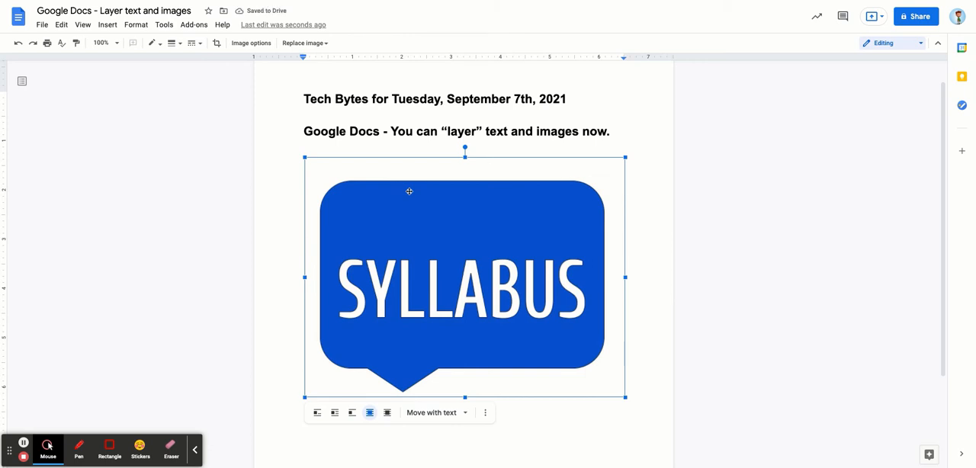
# Add two blank lines between the "Google Docs - You can “layer” text and images now." line and the image
pyautogui.click(610, 131)
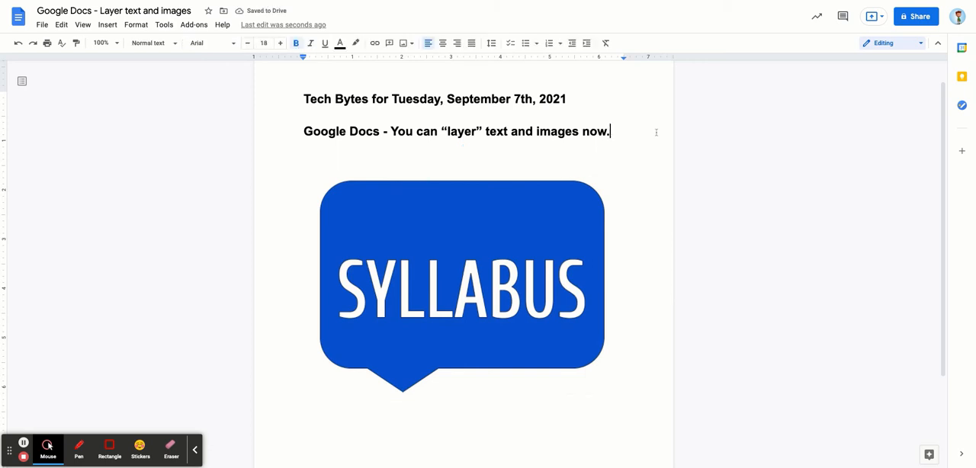
pyautogui.press('Return')
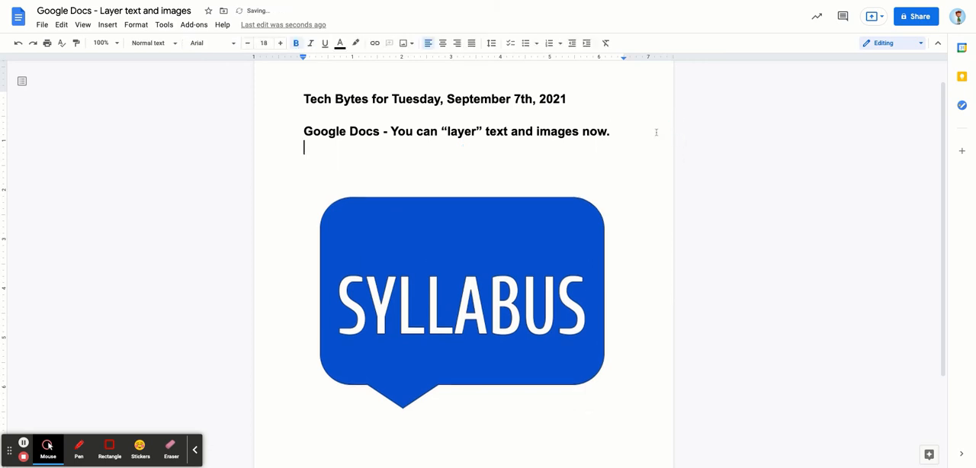
pyautogui.press('Down')
pyautogui.press('Down')
pyautogui.press('Up')
pyautogui.press('Left')
pyautogui.press('Return')
pyautogui.press('Down')
pyautogui.press('Down')
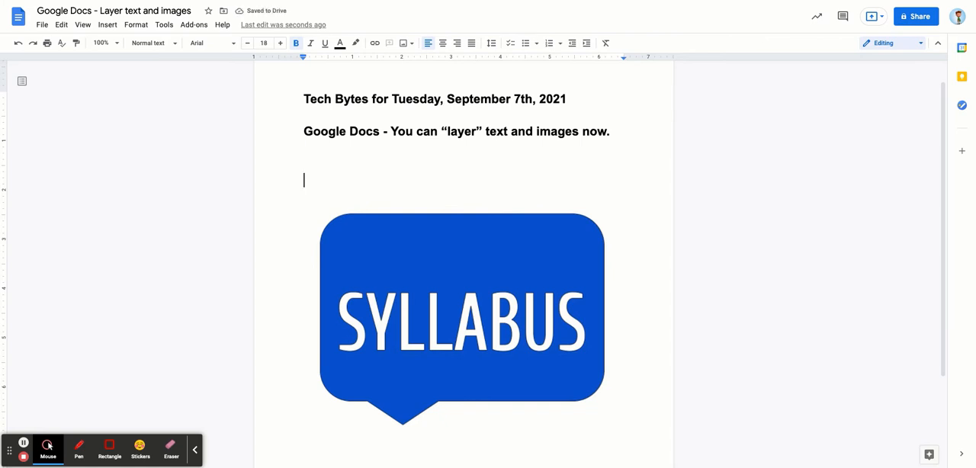
# Write "Every thing is different." on the blank line just above the SYLLABUS image
pyautogui.click(435, 192)
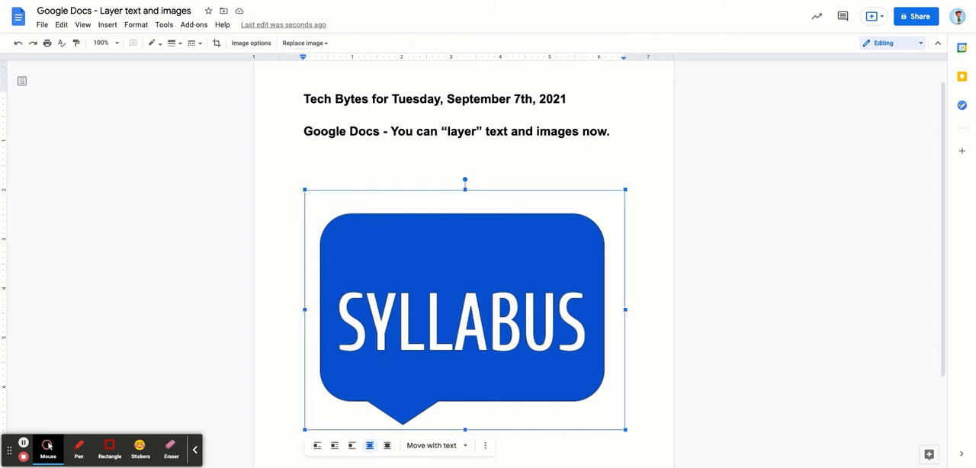
pyautogui.click(341, 179)
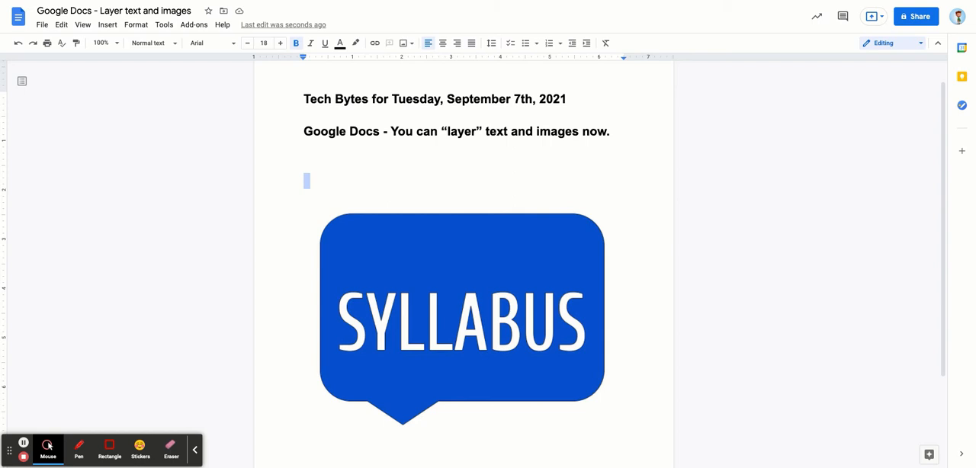
pyautogui.write('Every thi')
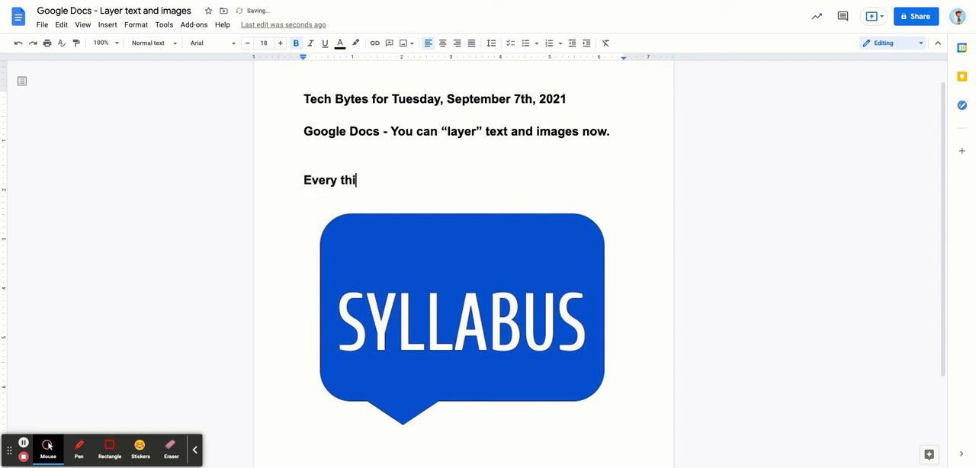
pyautogui.write('ng is different.')
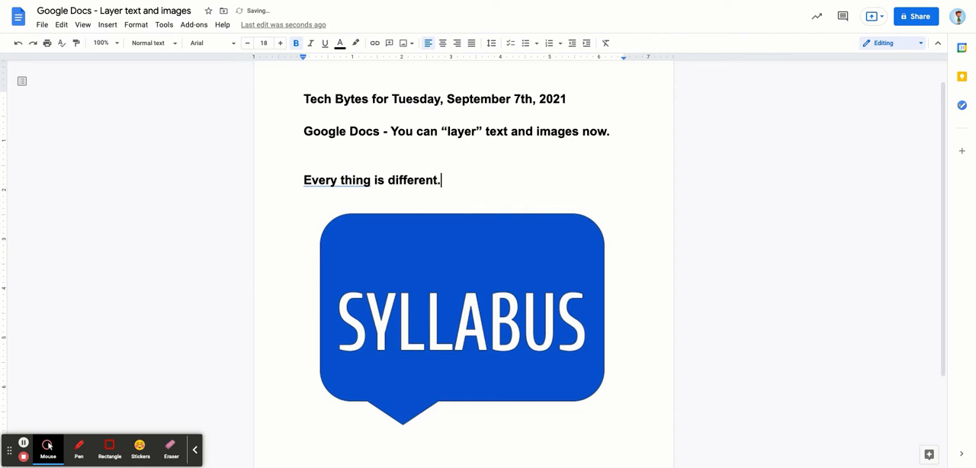
# Push the sentence "Every thing is different." down four lines onto the blue image and indent it by three tabs
pyautogui.click(305, 179)
pyautogui.press('Return')
pyautogui.press('Return')
pyautogui.press('Return')
pyautogui.press('Return')
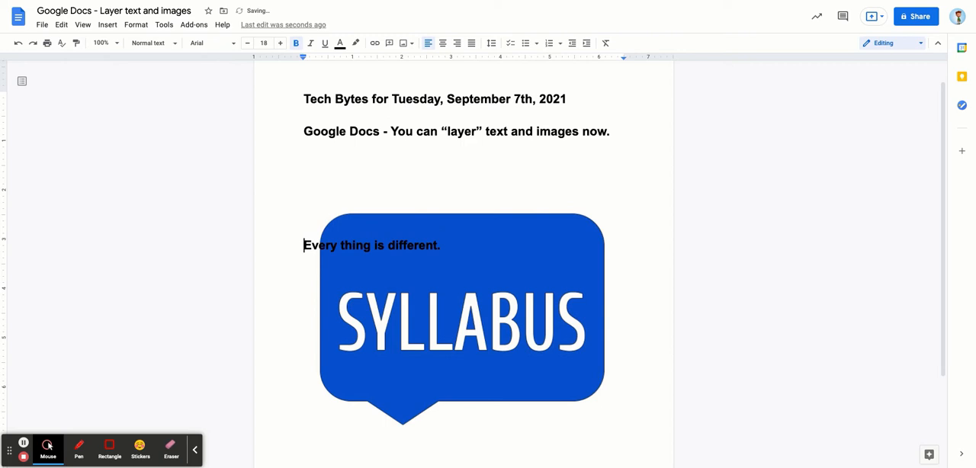
pyautogui.press('Tab')
pyautogui.press('Tab')
pyautogui.press('Tab')
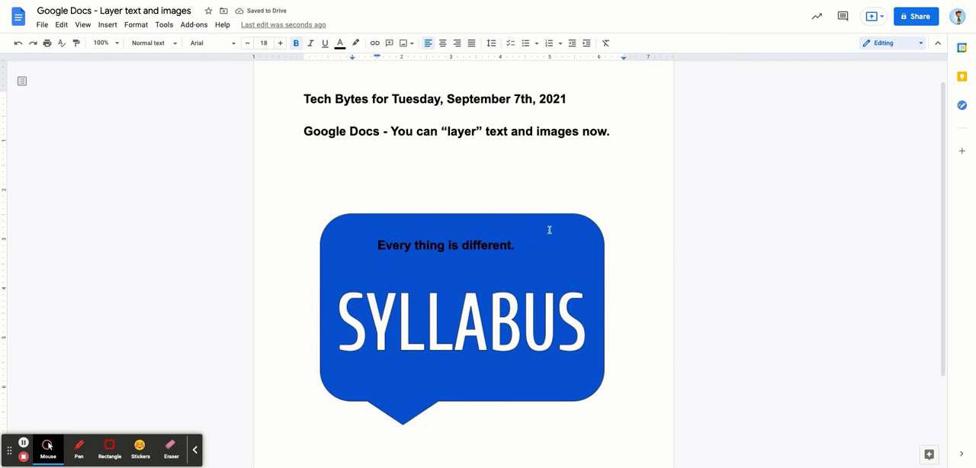
# Move the SYLLABUS image up so it sits directly below the second heading line
pyautogui.click(623, 131)
pyautogui.moveTo(343, 163); pyautogui.dragTo(436, 161)
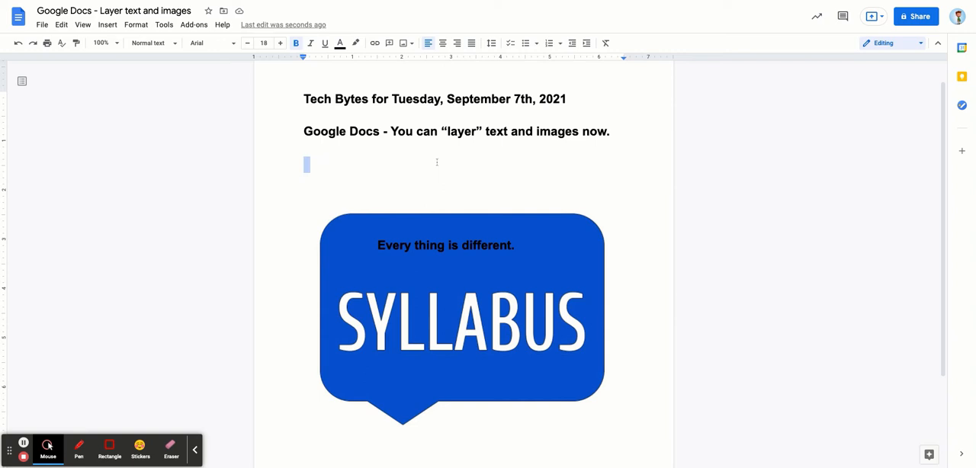
pyautogui.click(372, 192)
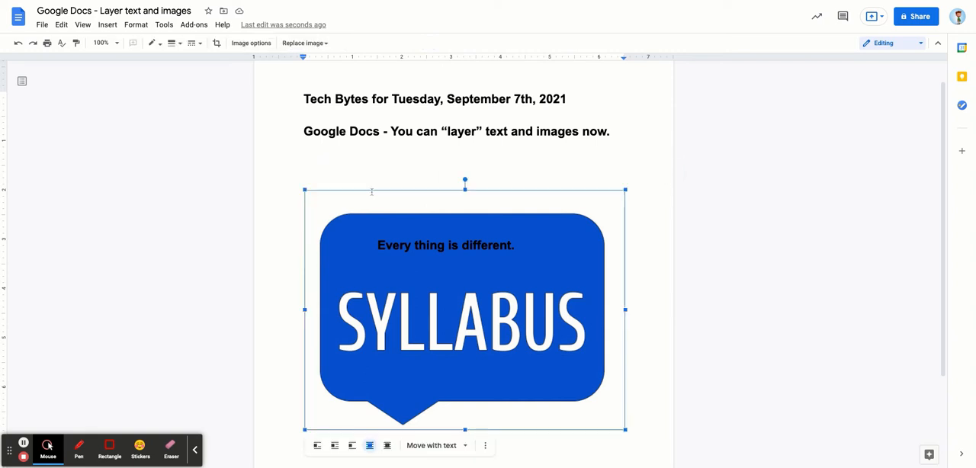
pyautogui.moveTo(427, 267); pyautogui.dragTo(416, 194)
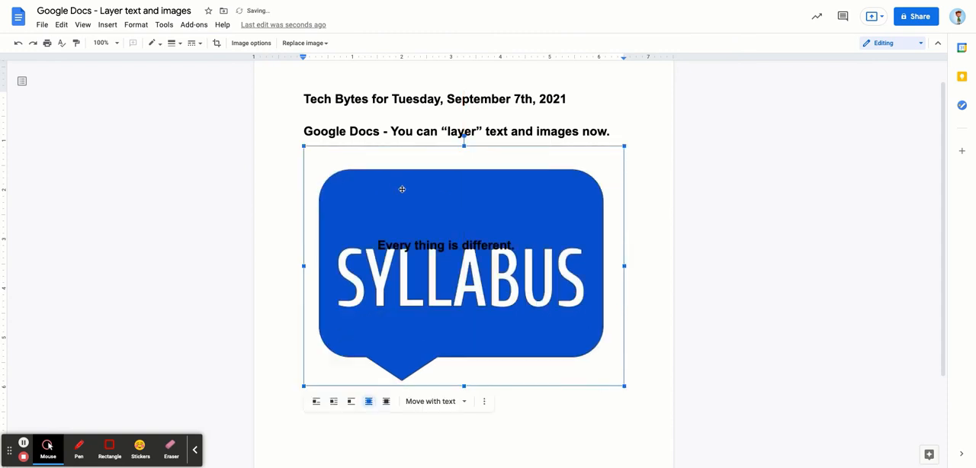
pyautogui.click(374, 201)
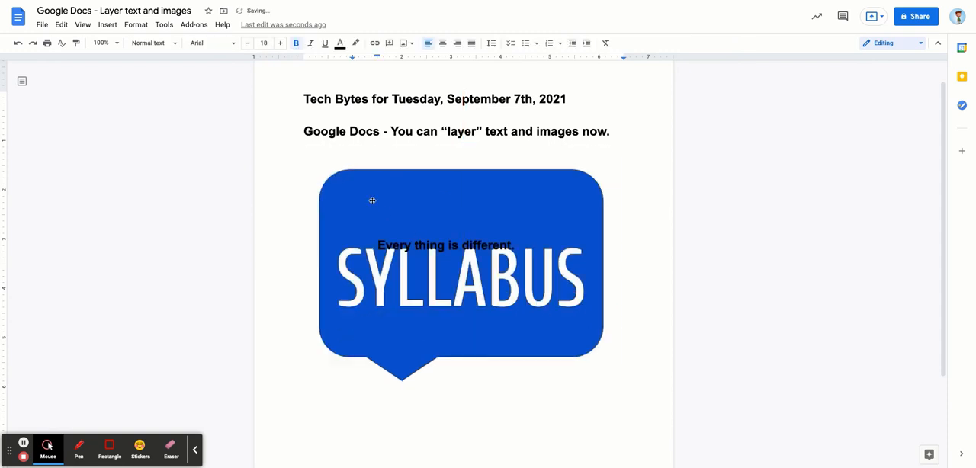
pyautogui.click(372, 200)
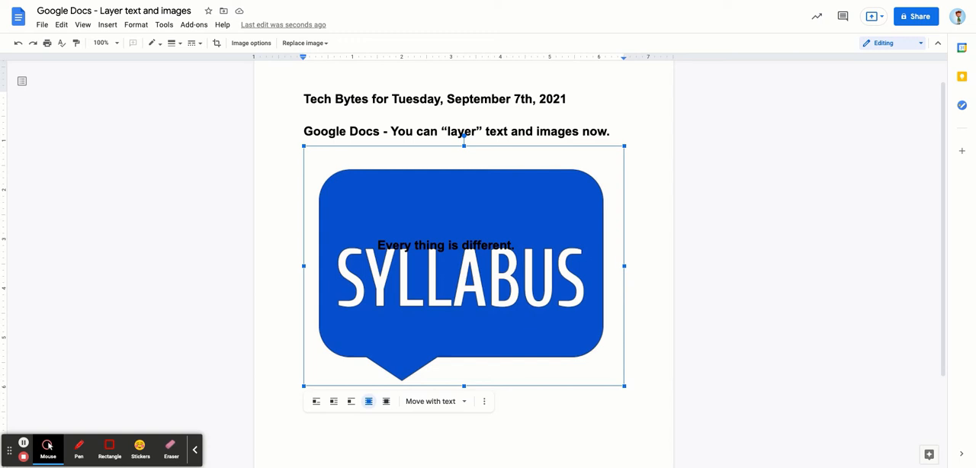
# Color the sentence "Every thing is different." dark yellow and set its font size to 22
pyautogui.doubleClick(398, 241)
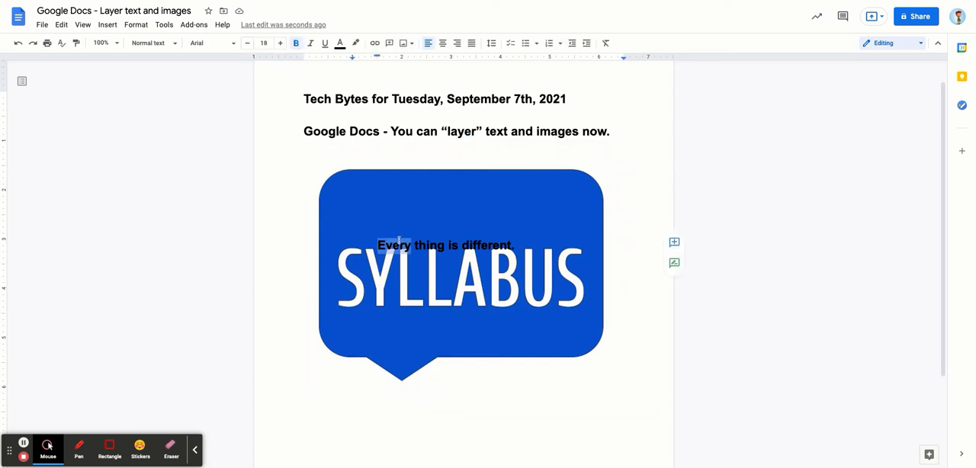
pyautogui.click(399, 240)
pyautogui.keyDown('shift'); pyautogui.click(517, 244); pyautogui.keyUp('shift')
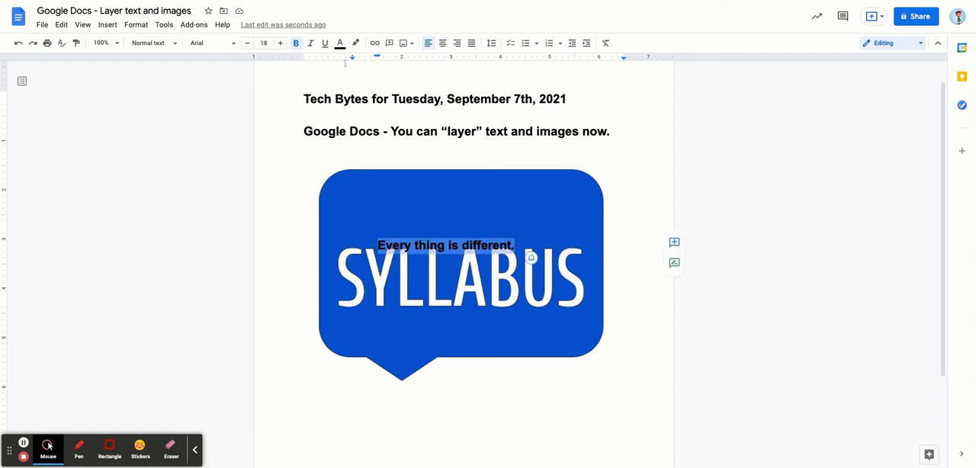
pyautogui.click(340, 43)
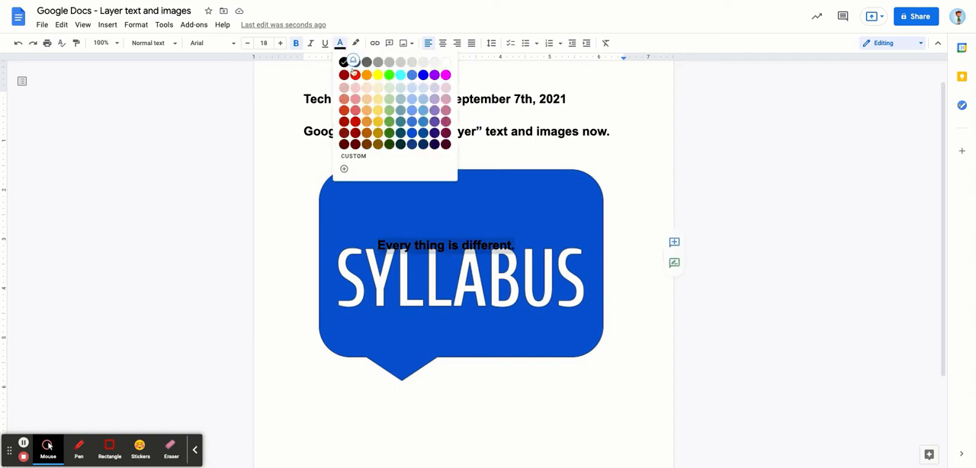
pyautogui.click(378, 123)
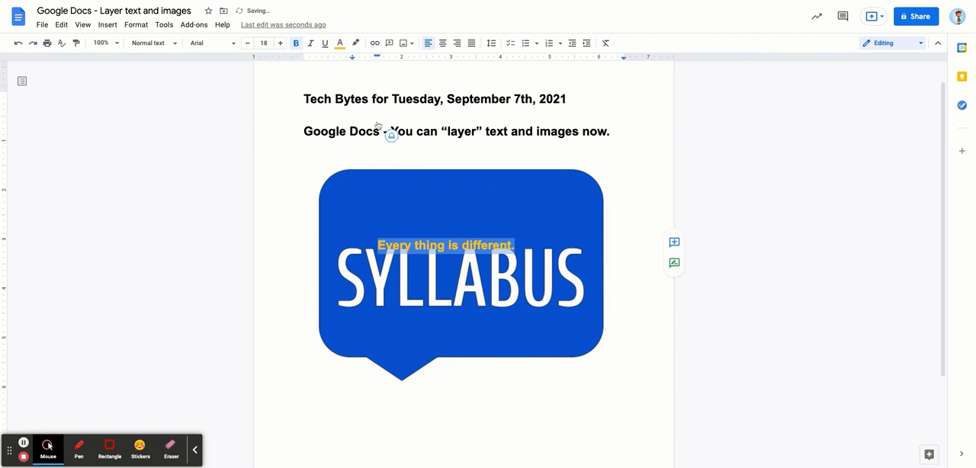
pyautogui.click(281, 42)
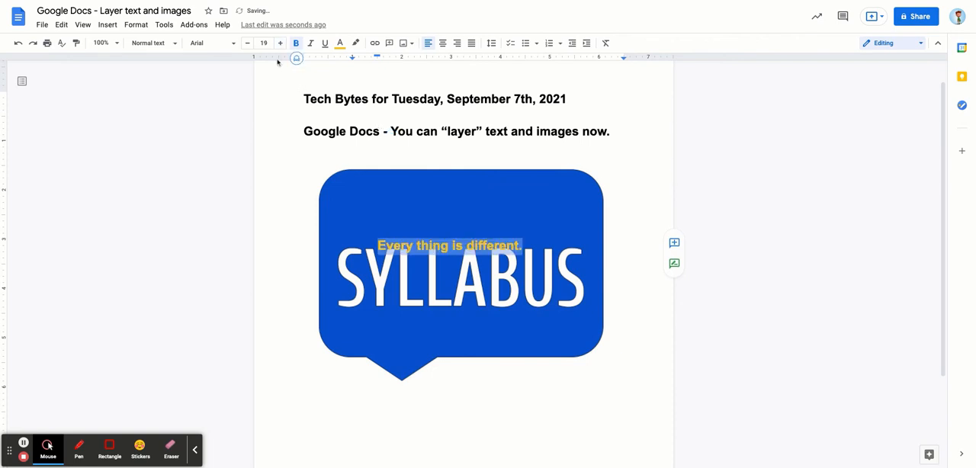
pyautogui.click(281, 42)
pyautogui.click(280, 43)
pyautogui.click(280, 43)
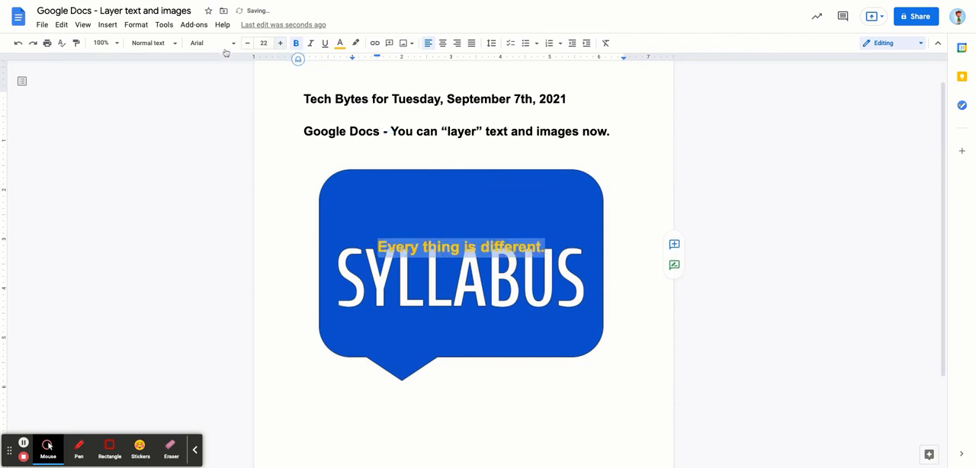
# Apply the Title paragraph style to the sentence "Every thing is different."
pyautogui.click(167, 44)
pyautogui.click(166, 101)
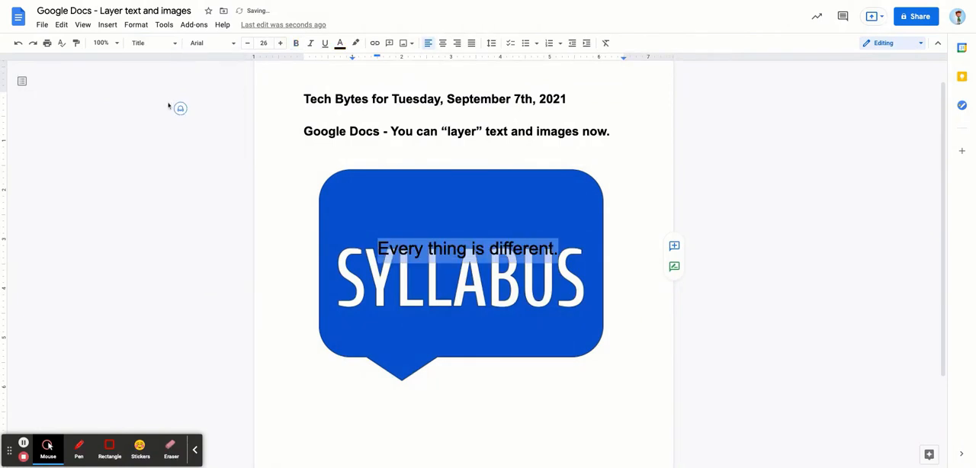
pyautogui.click(398, 248)
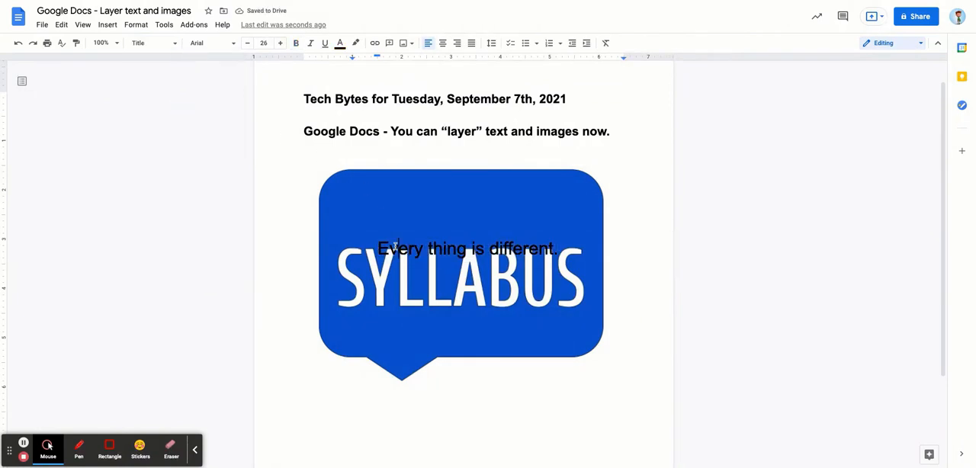
# Remove the indent before "Every thing is different." and delete three blank lines above it, moving it clear of the word SYLLABUS
pyautogui.click(379, 243)
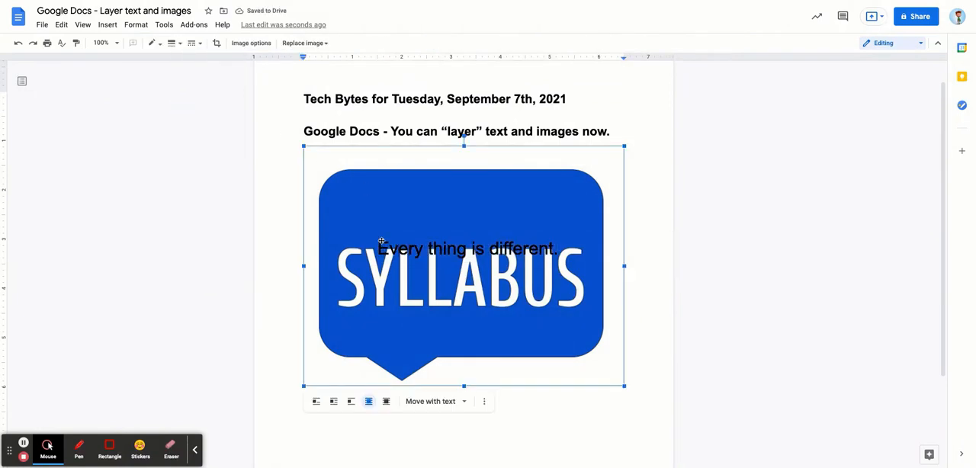
pyautogui.moveTo(379, 248); pyautogui.dragTo(423, 249)
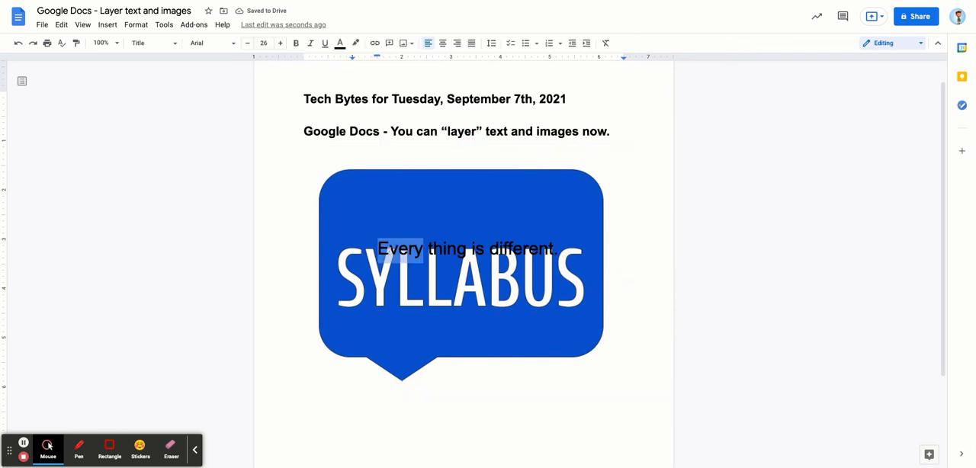
pyautogui.click(379, 249)
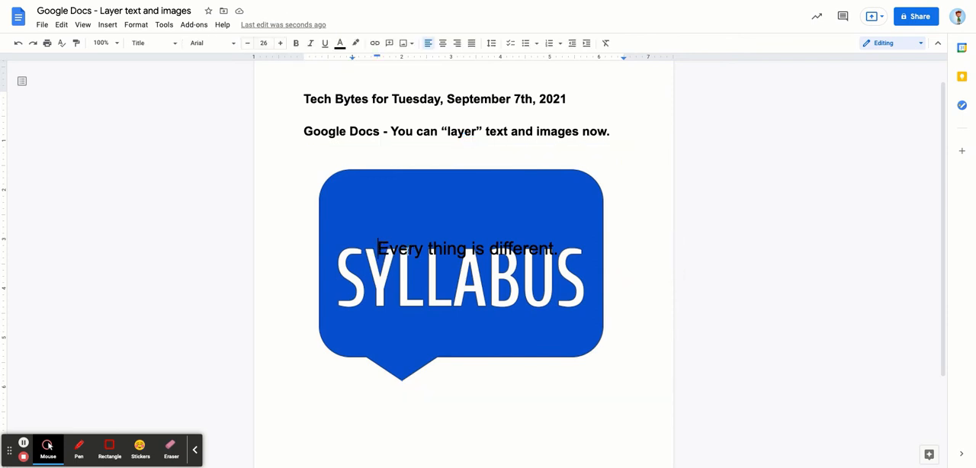
pyautogui.press('BackSpace')
pyautogui.press('BackSpace')
pyautogui.press('BackSpace')
pyautogui.press('BackSpace')
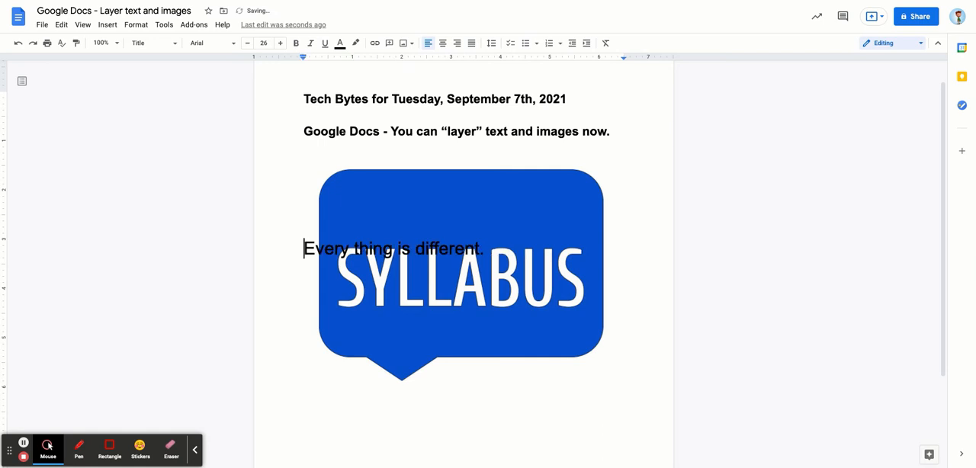
pyautogui.press('BackSpace')
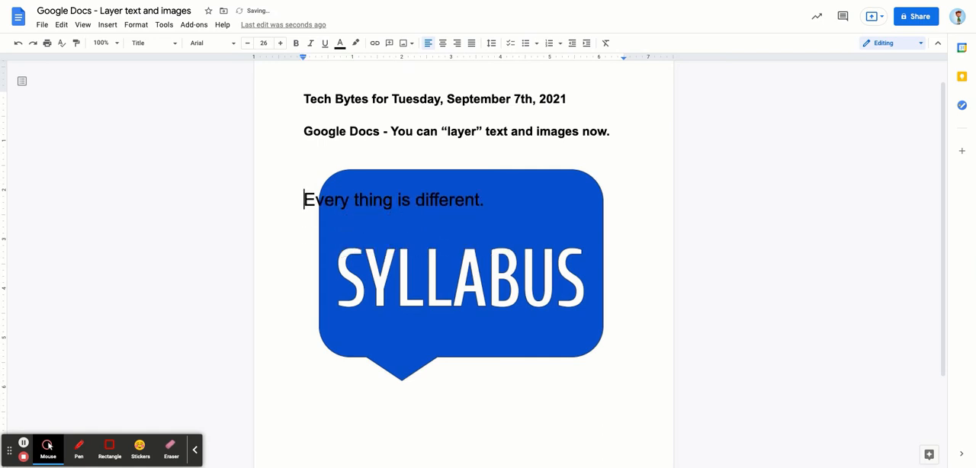
# Indent the sentence "Every thing is different." by three tabs so it lies within the blue shape
pyautogui.press('Tab')
pyautogui.press('Tab')
pyautogui.press('Tab')
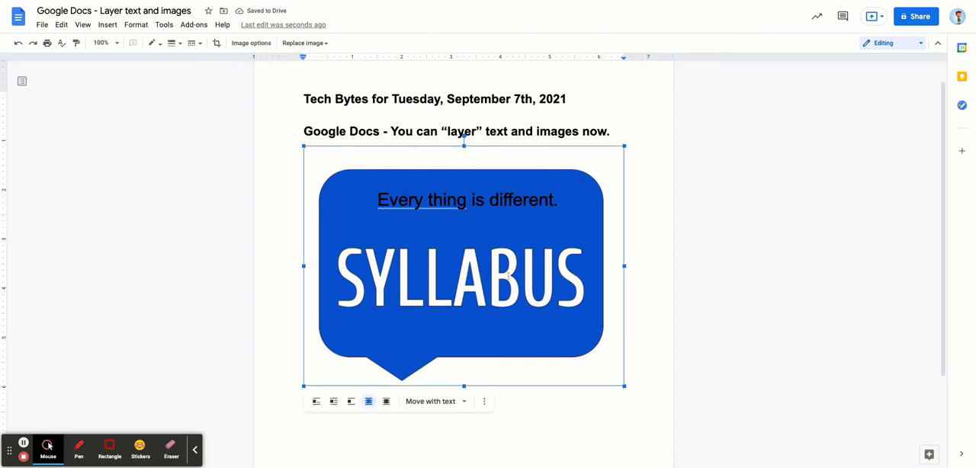
# Rotate the SYLLABUS image slightly clockwise behind the sentence
pyautogui.click(535, 245)
pyautogui.moveTo(464, 135); pyautogui.dragTo(485, 139)
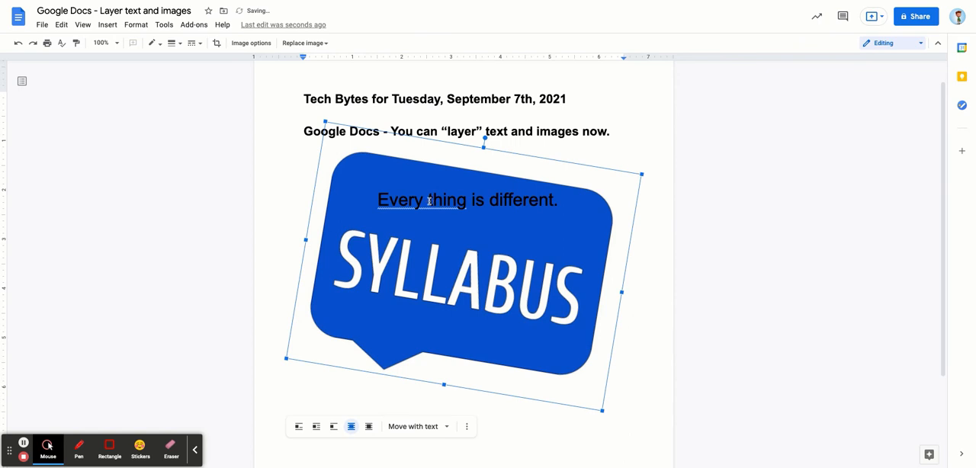
# Correct "Every thing" to "Everything" in the sentence over the image
pyautogui.doubleClick(430, 201)
pyautogui.click(424, 201)
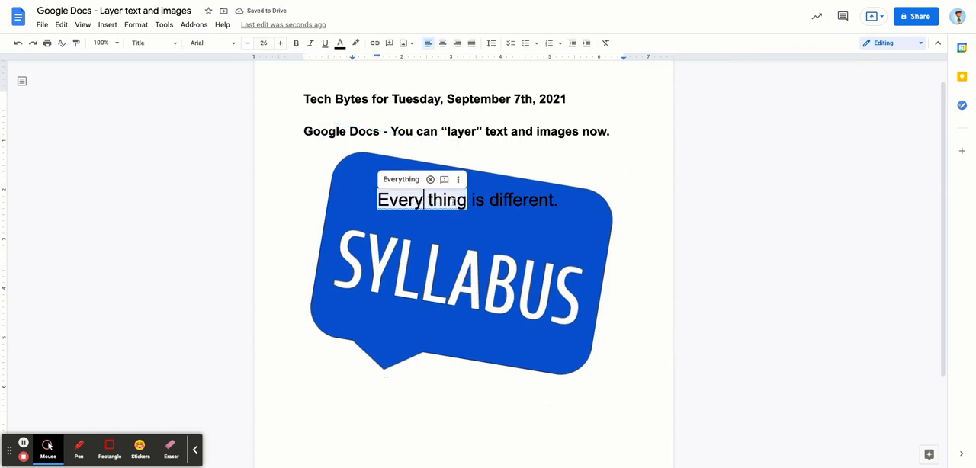
pyautogui.press('Delete')
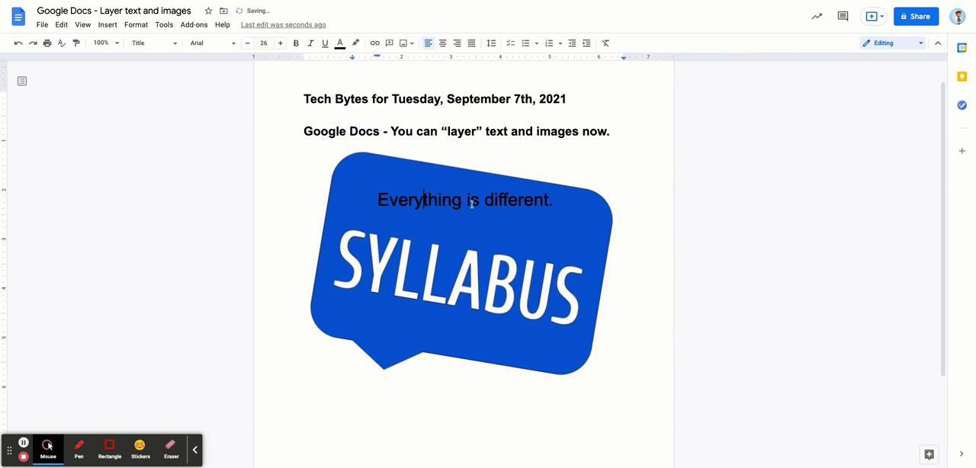
# Move the tilted SYLLABUS image slightly to the right and up, to about X 0.9, Y 1.5
pyautogui.moveTo(554, 200)
pyautogui.mouseDown()
pyautogui.moveTo(455, 200)
pyautogui.moveTo(568, 204)
pyautogui.mouseUp()
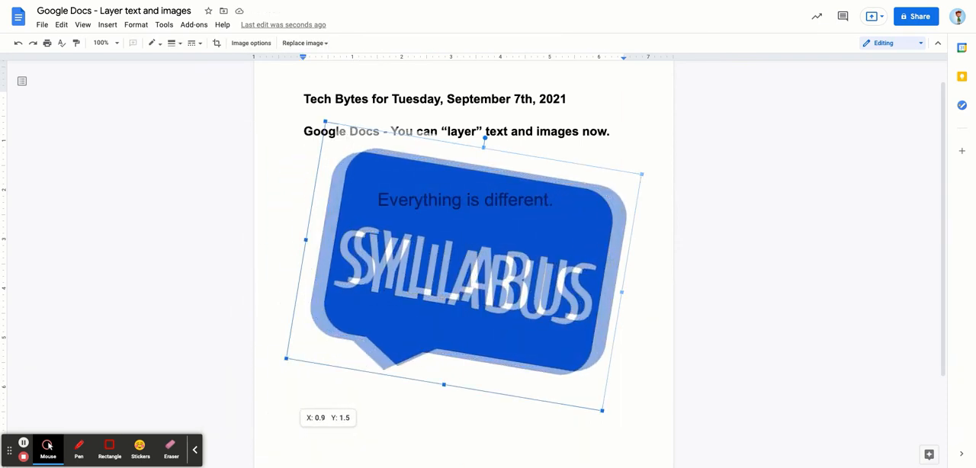
pyautogui.moveTo(590, 200); pyautogui.dragTo(560, 215)
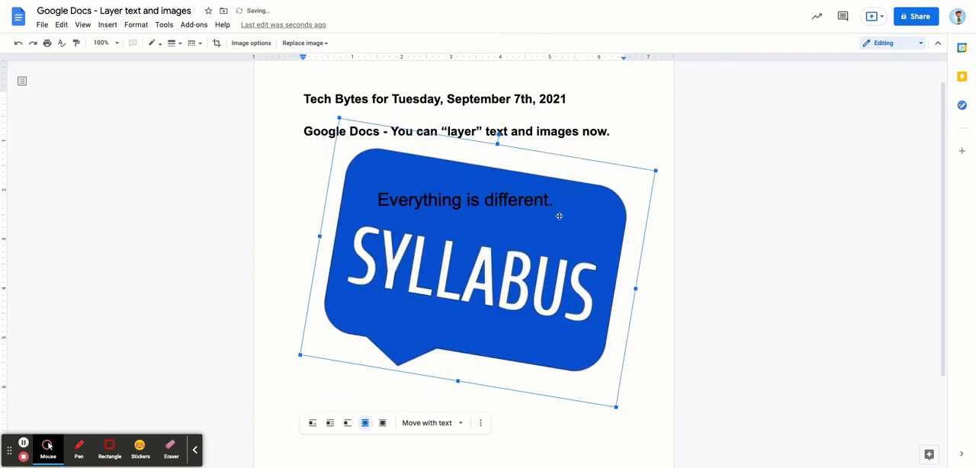
# Color the whole sentence "Everything is different." dark yellow
pyautogui.click(382, 198)
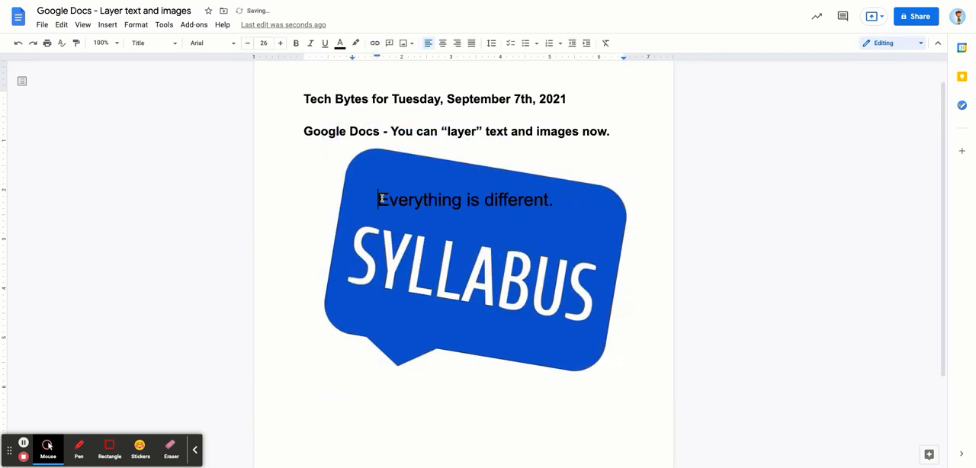
pyautogui.moveTo(381, 198); pyautogui.dragTo(462, 200)
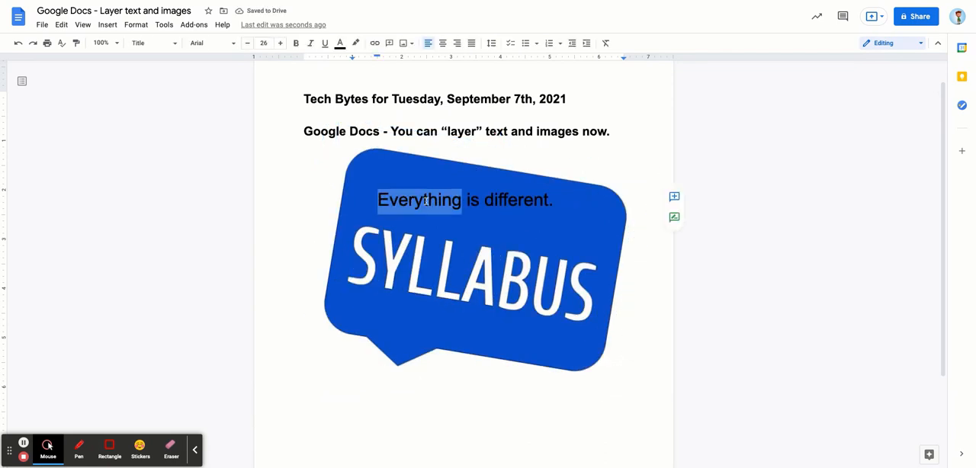
pyautogui.keyDown('shift'); pyautogui.click(556, 200); pyautogui.keyUp('shift')
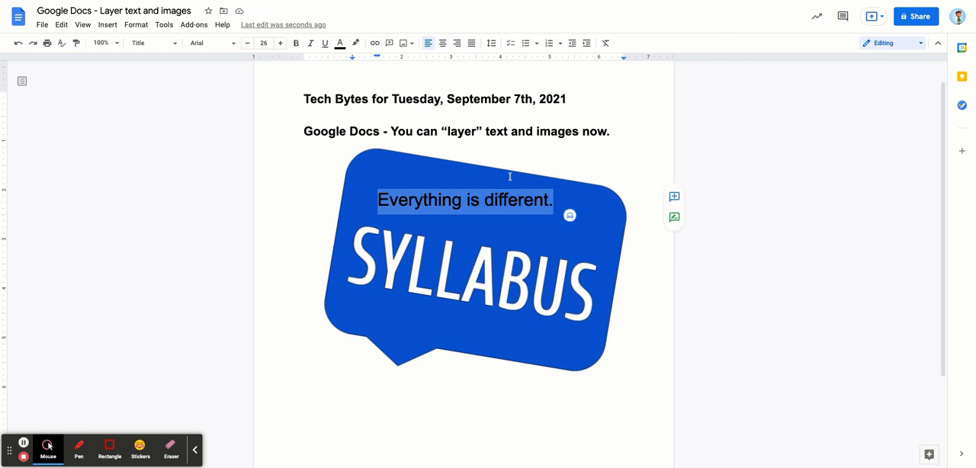
pyautogui.click(340, 44)
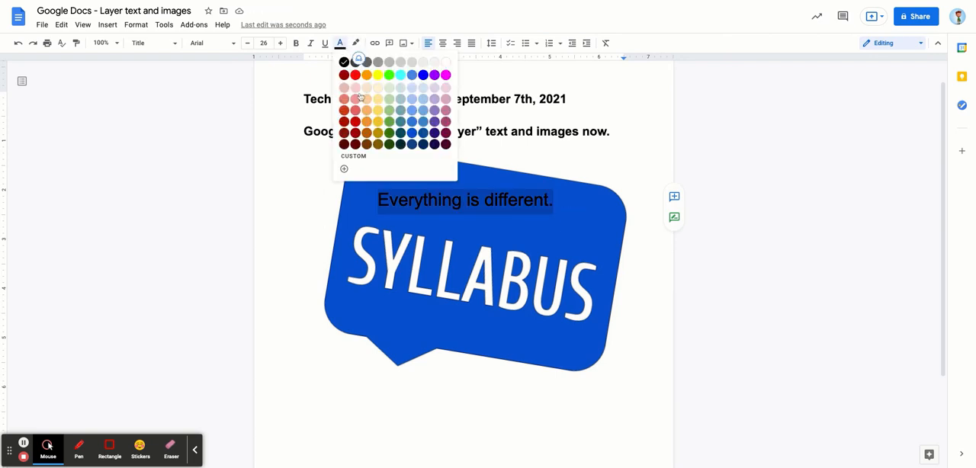
pyautogui.click(377, 122)
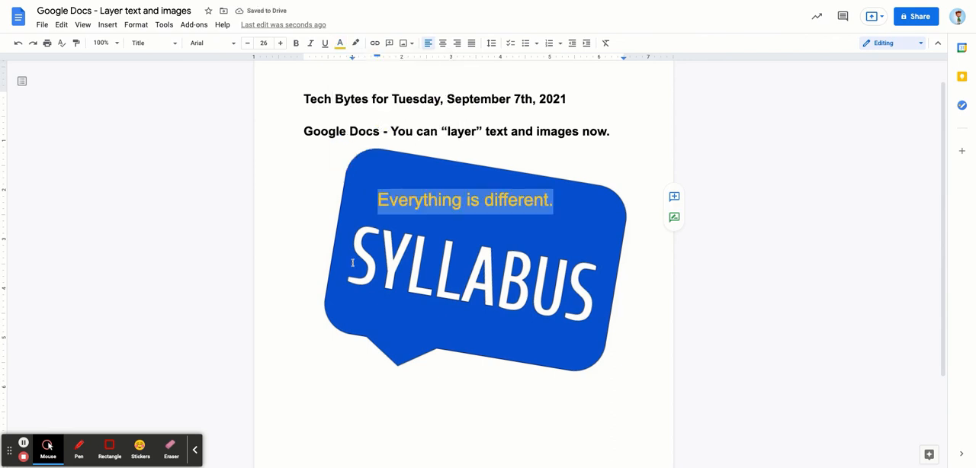
# Open the SYLLABUS image's position options and examine its X and Y offsets relative to the paragraph
pyautogui.click(374, 292)
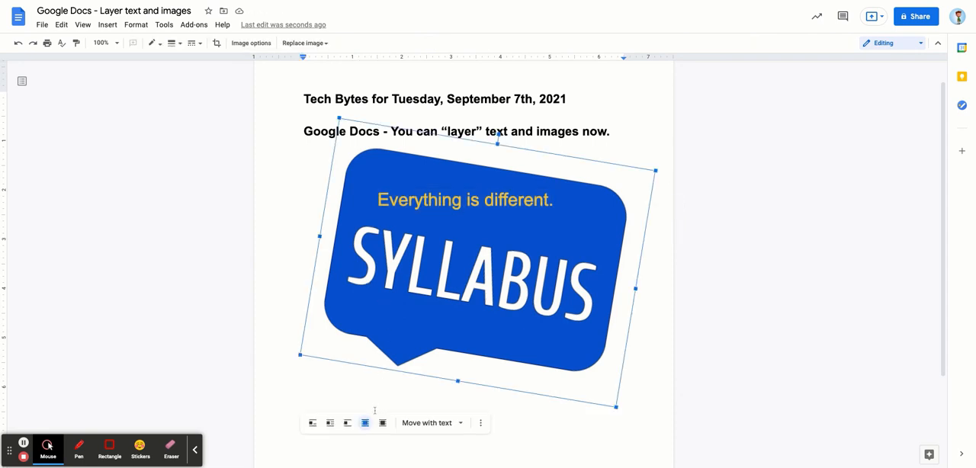
pyautogui.click(461, 426)
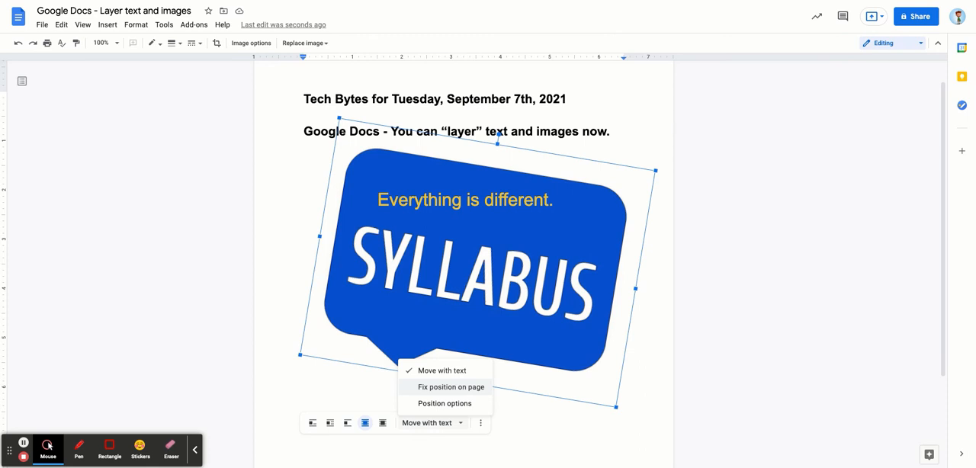
pyautogui.click(460, 403)
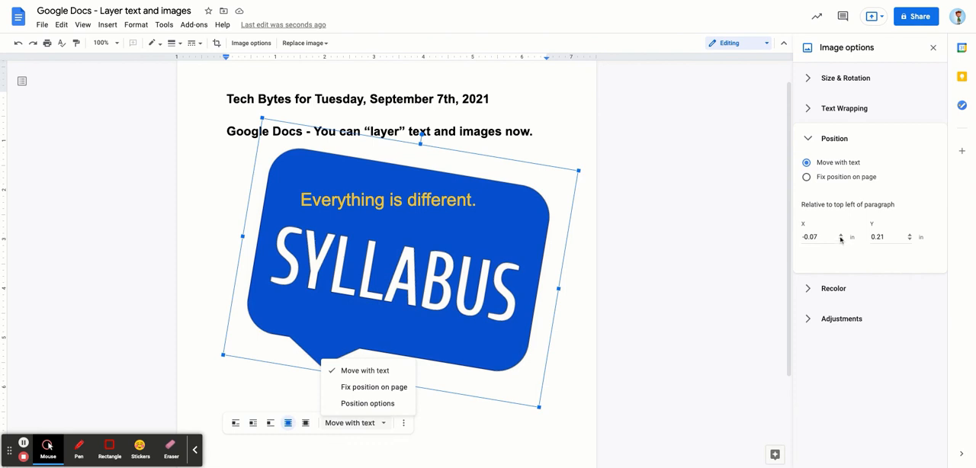
pyautogui.click(887, 238)
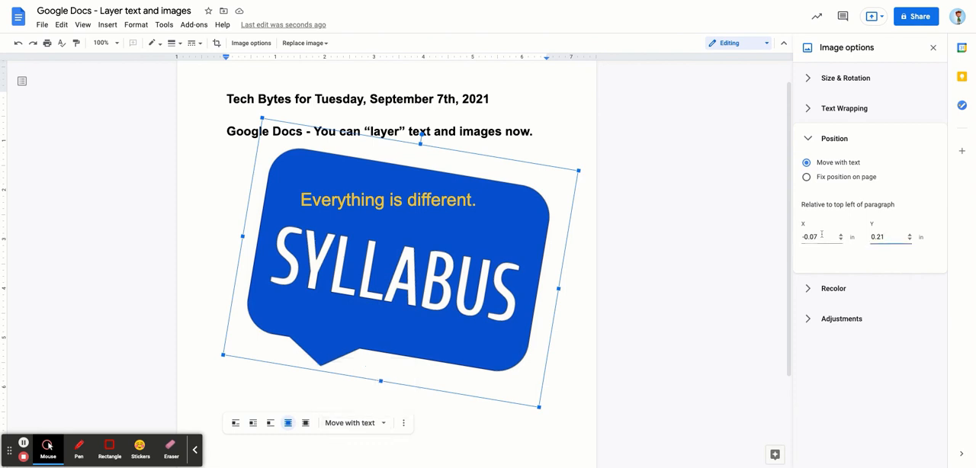
pyautogui.click(823, 235)
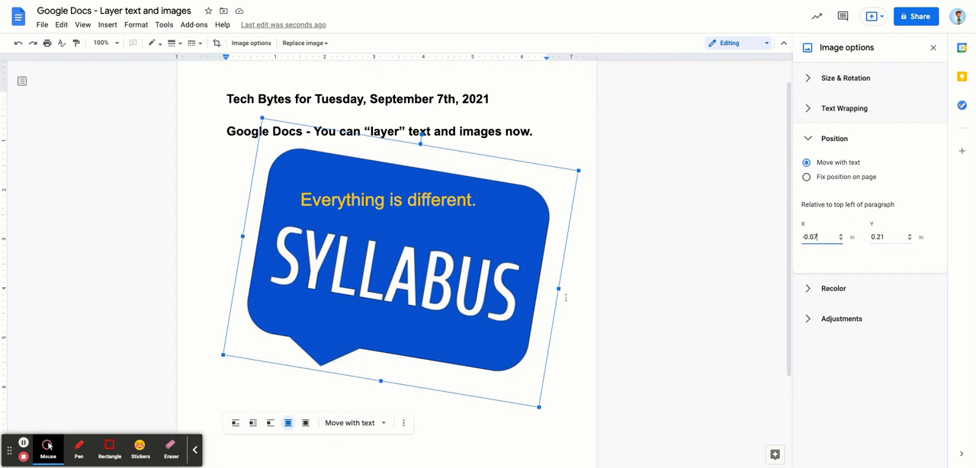